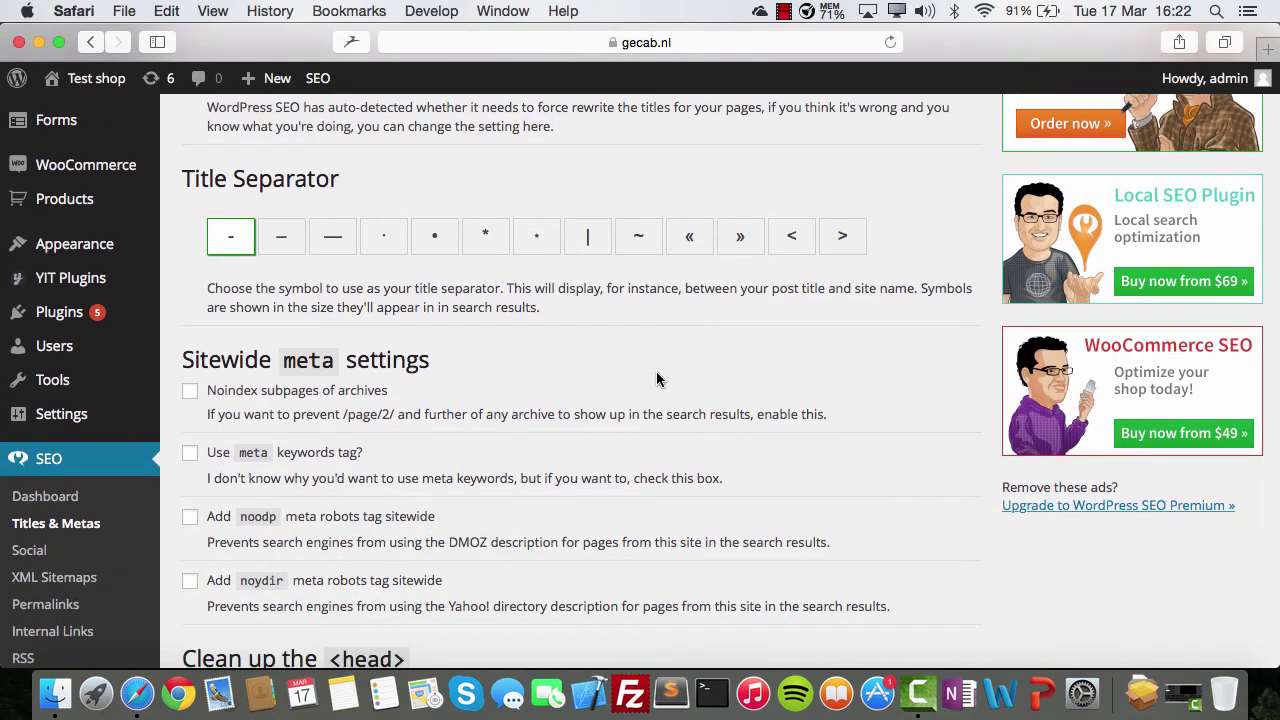
# Scroll through the current Yoast settings page, then go to SEO > XML Sitemaps.
pyautogui.scroll(4, 657, 379)
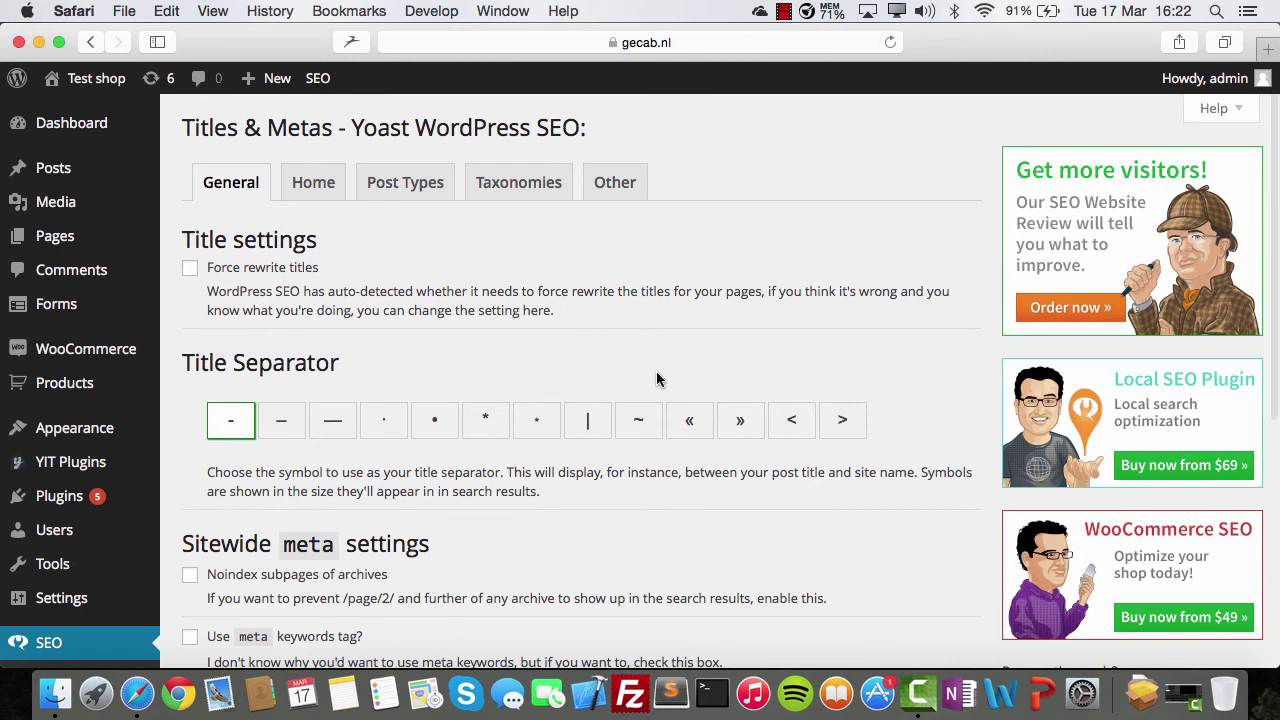
pyautogui.scroll(-2, 657, 379)
pyautogui.scroll(1, 640, 366)
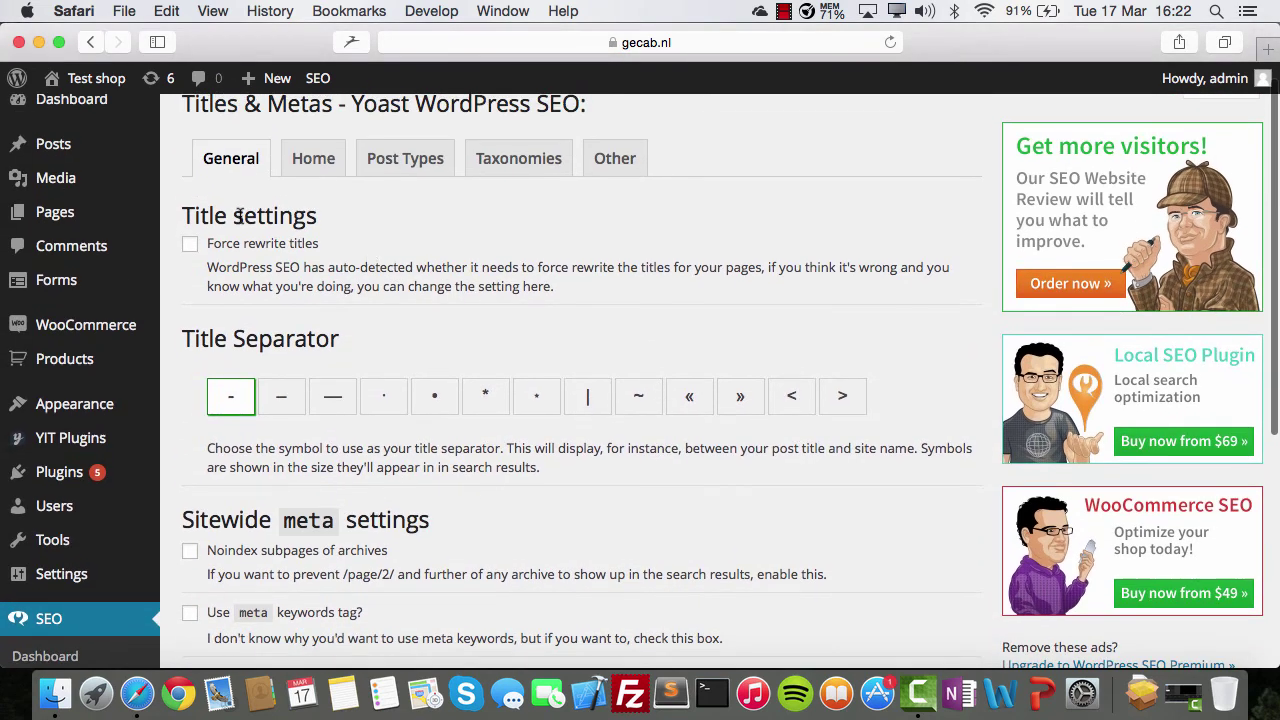
pyautogui.scroll(-2, 494, 327)
pyautogui.scroll(-1, 494, 335)
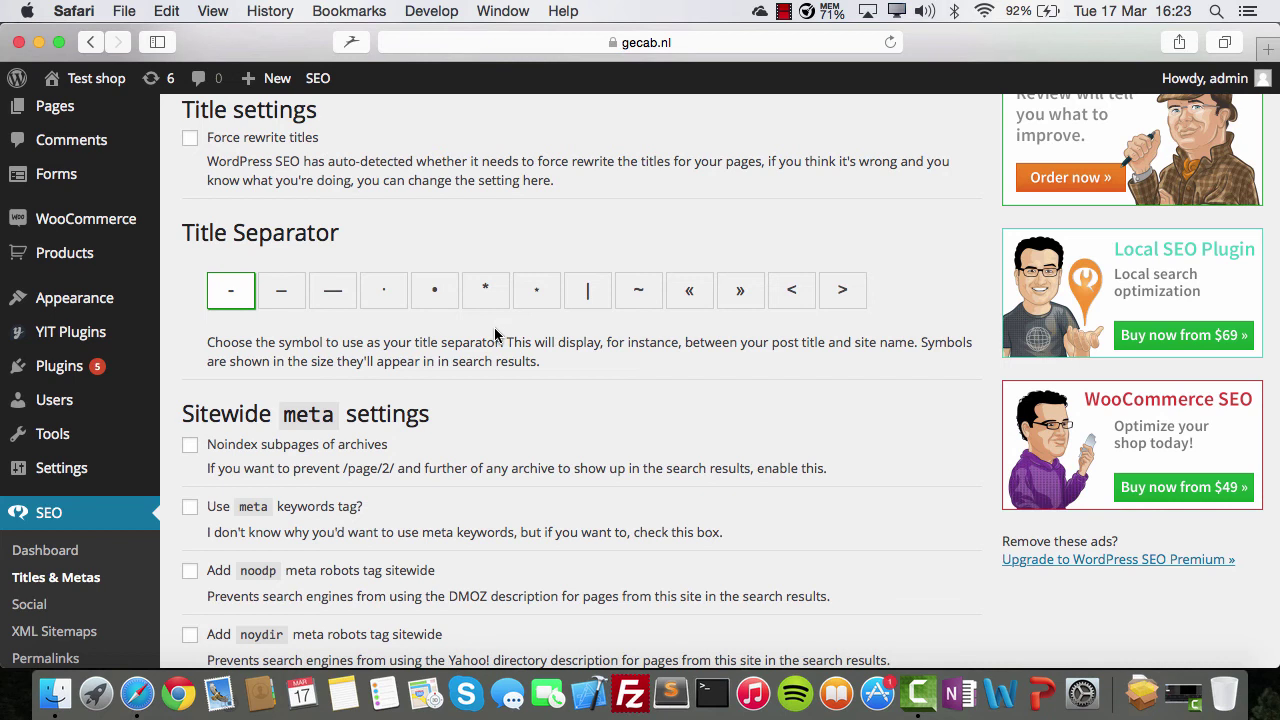
pyautogui.scroll(-3, 494, 335)
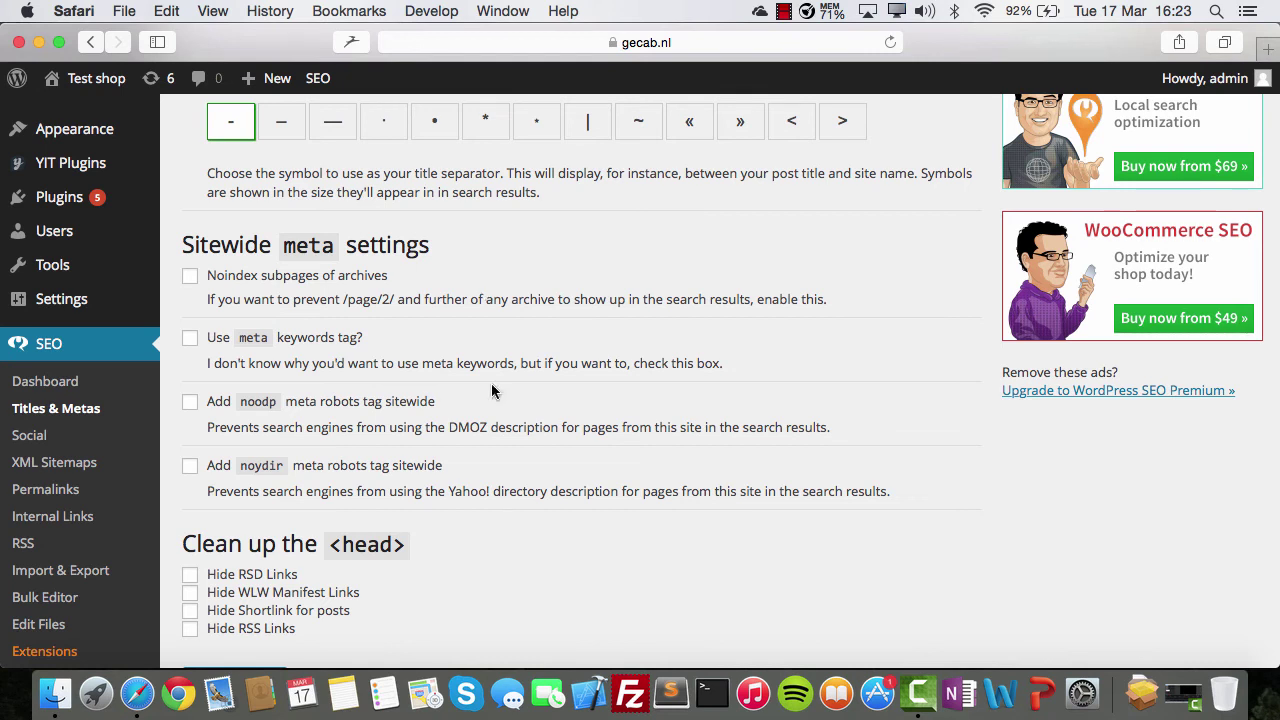
pyautogui.scroll(-3, 494, 390)
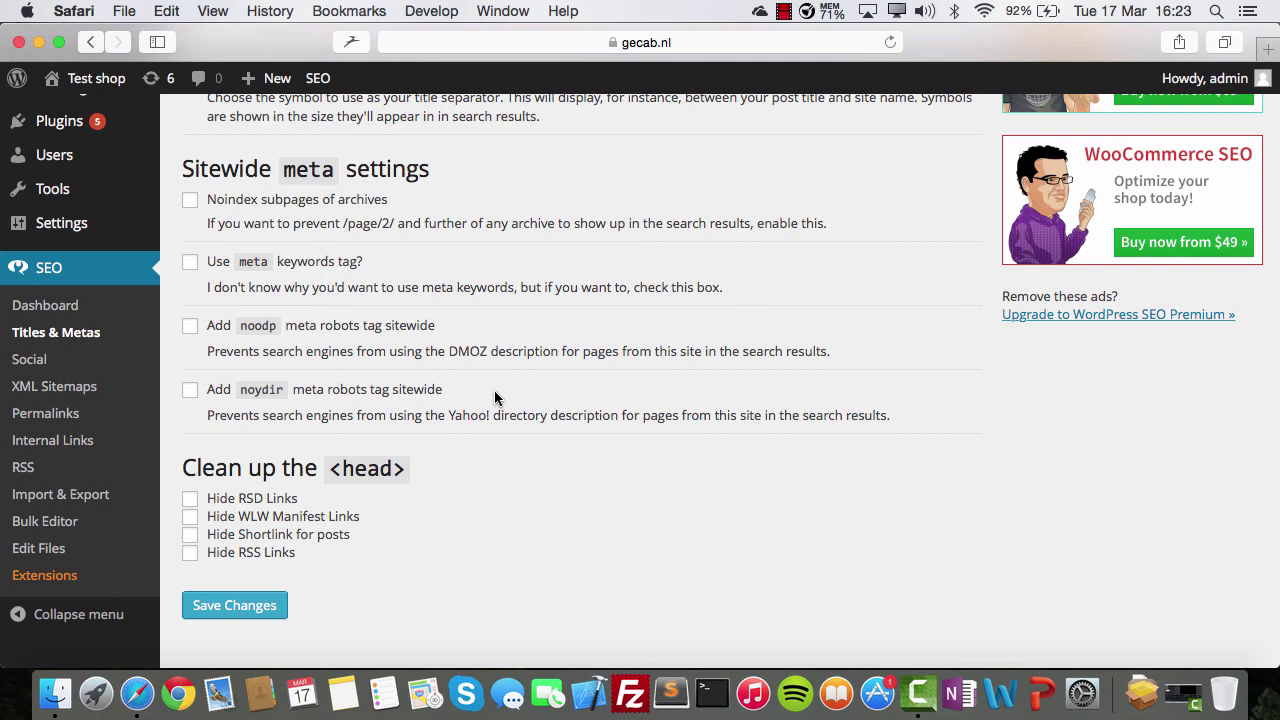
pyautogui.click(88, 387)
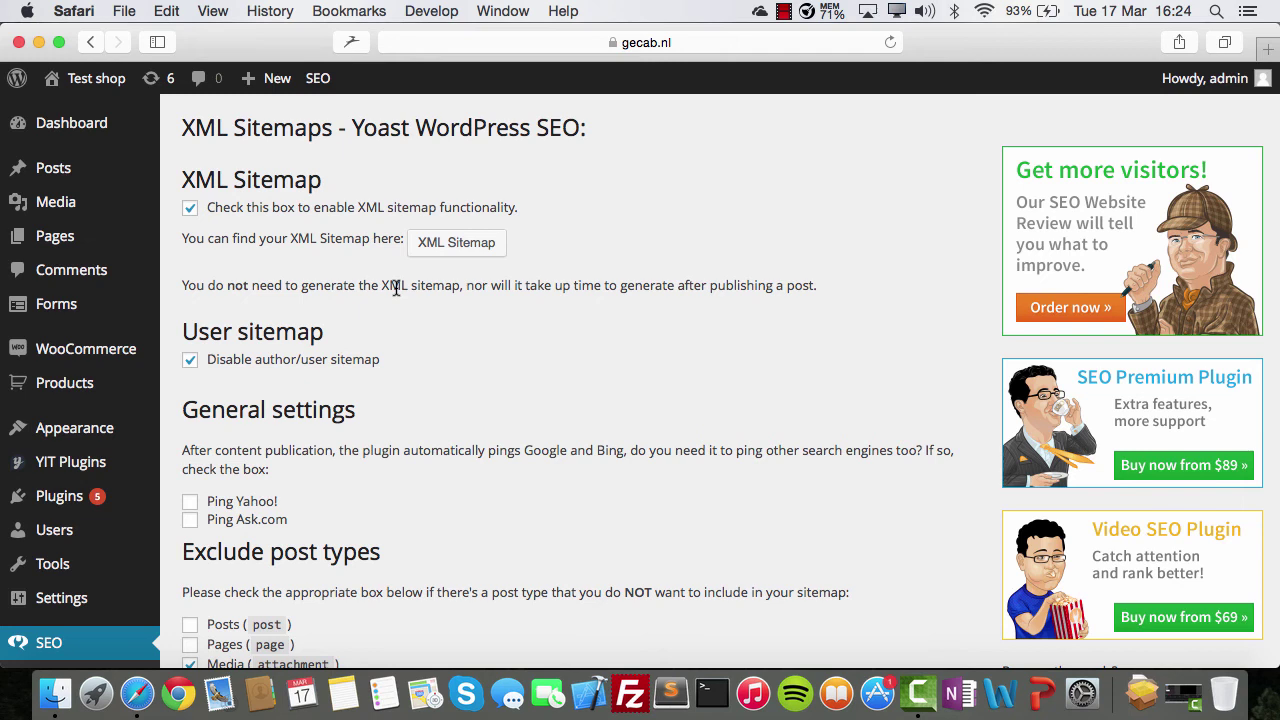
# Search Google for 'google webmaster tools' and open the 'Webmaster Tools - Google' result.
pyautogui.press('super+l')
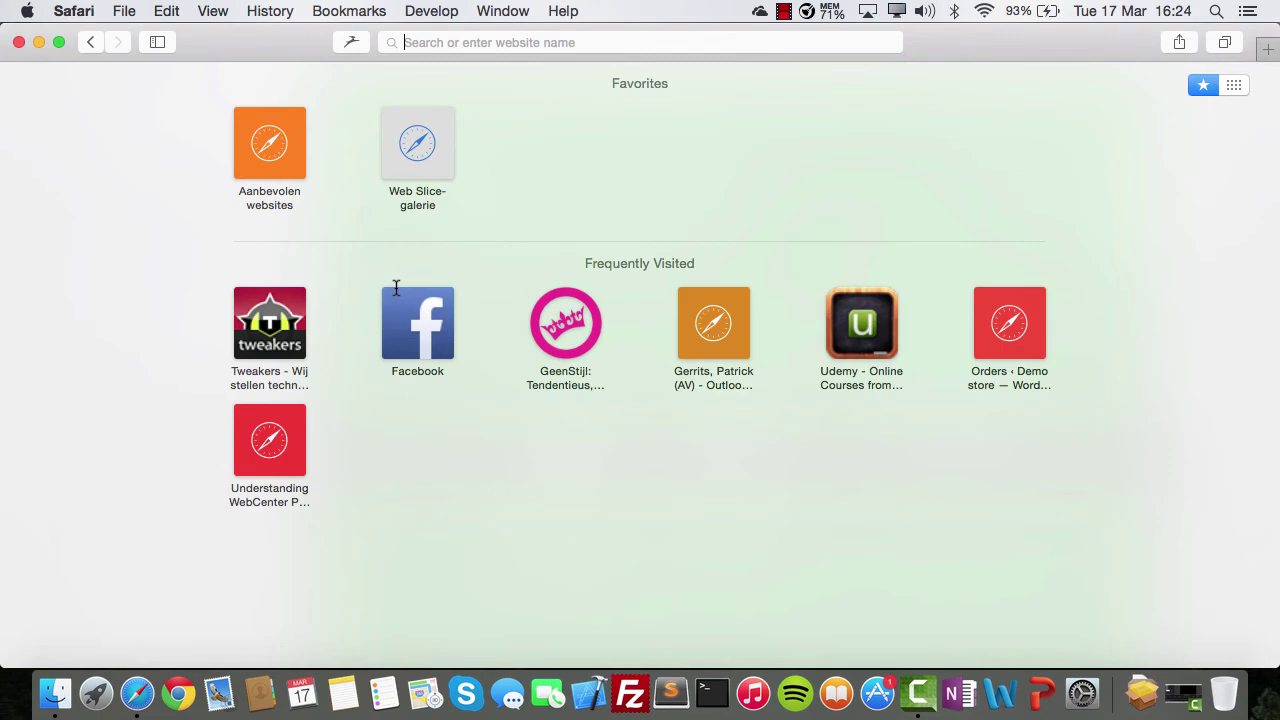
pyautogui.write('google ')
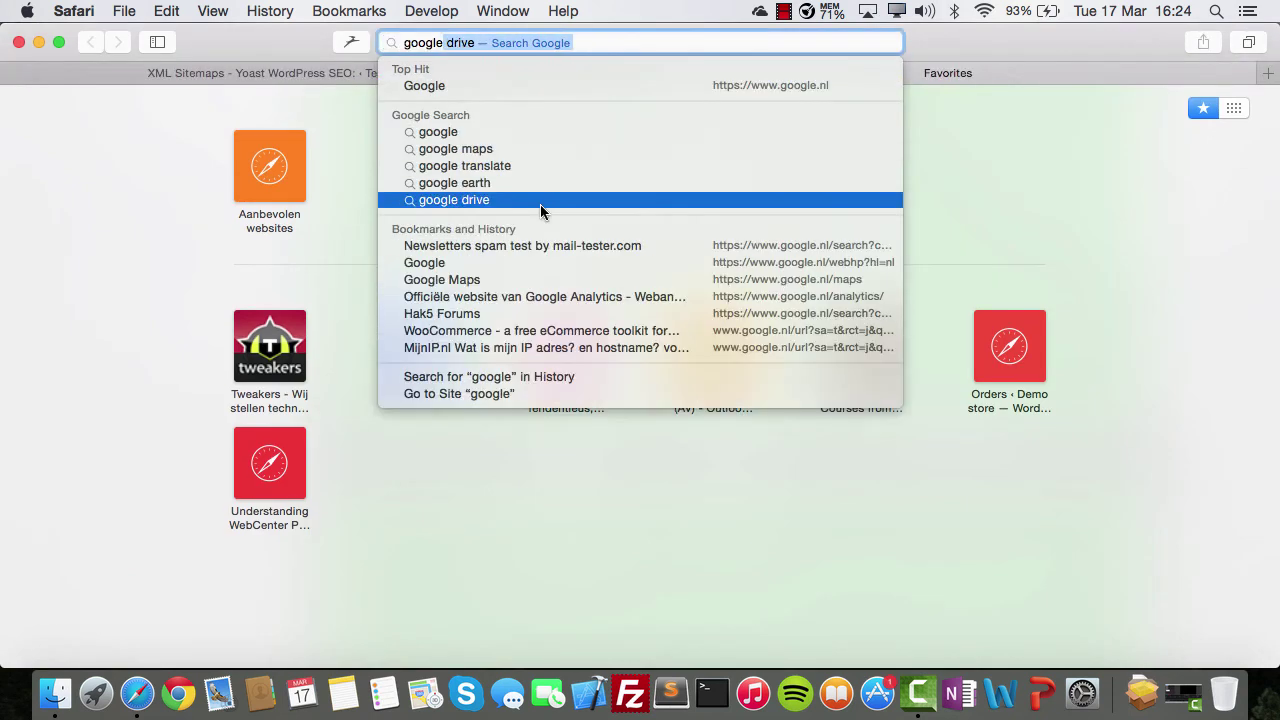
pyautogui.write('webm')
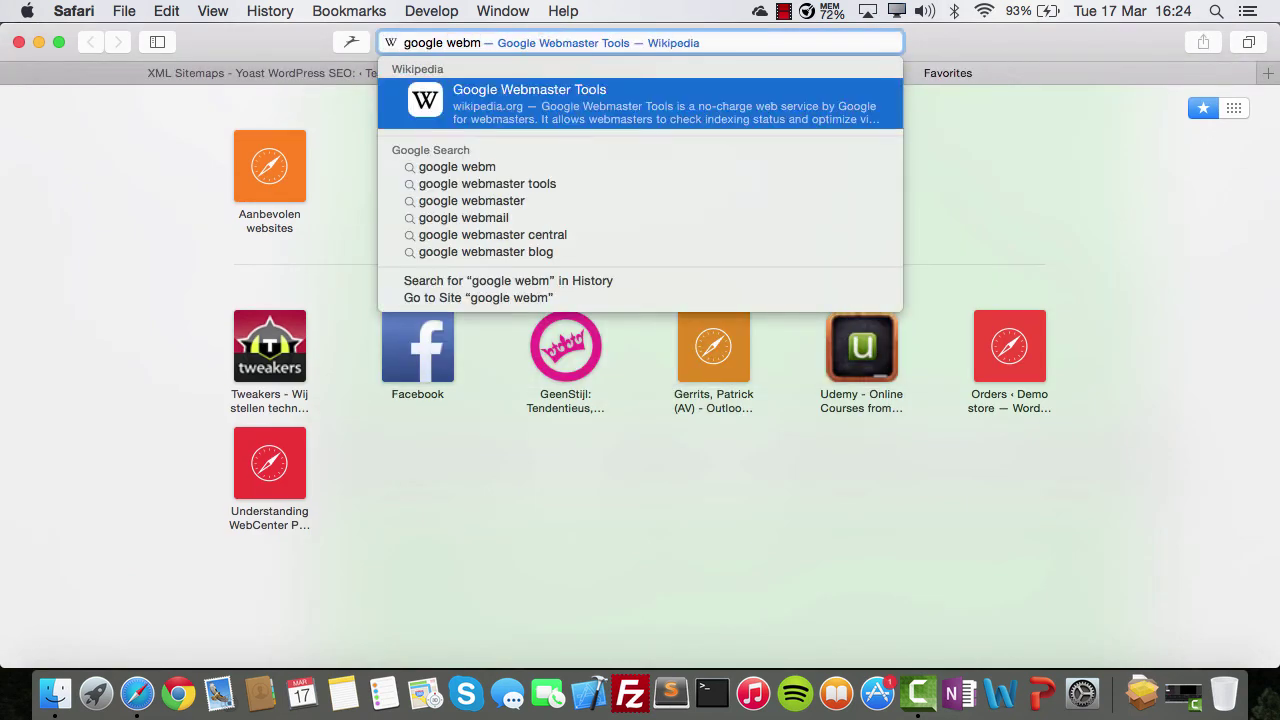
pyautogui.click(487, 183)
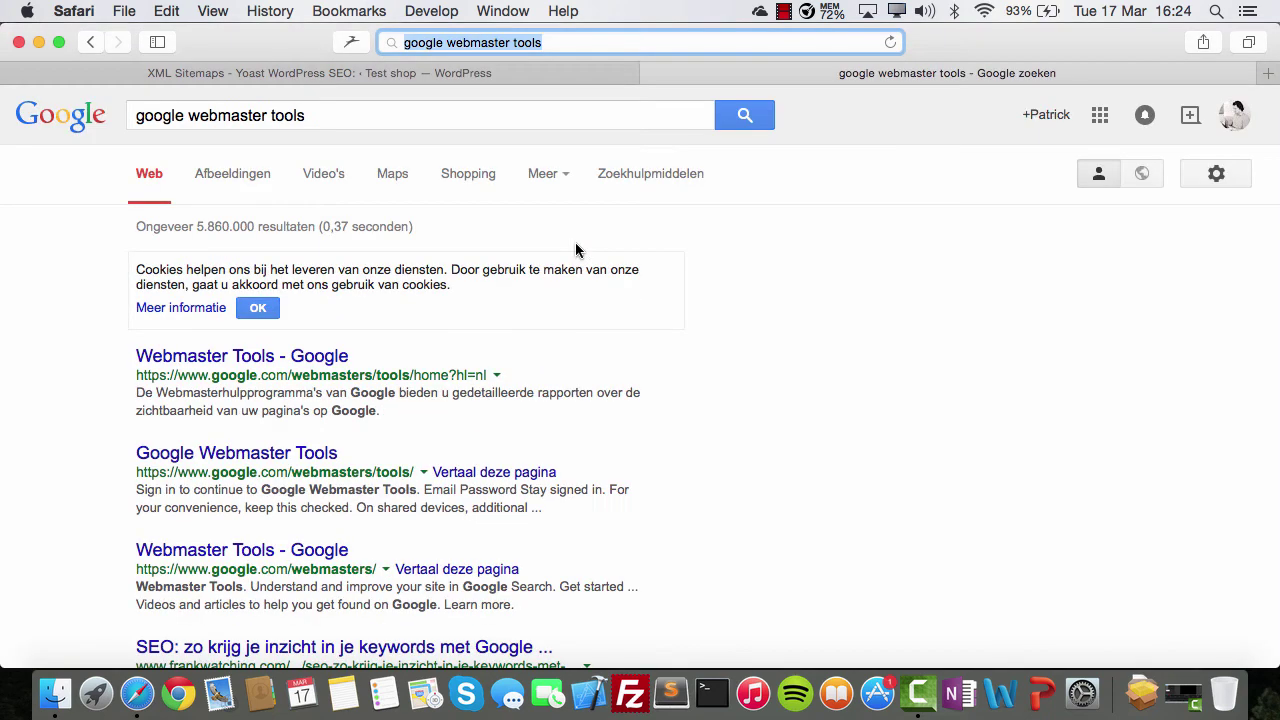
pyautogui.click(296, 358)
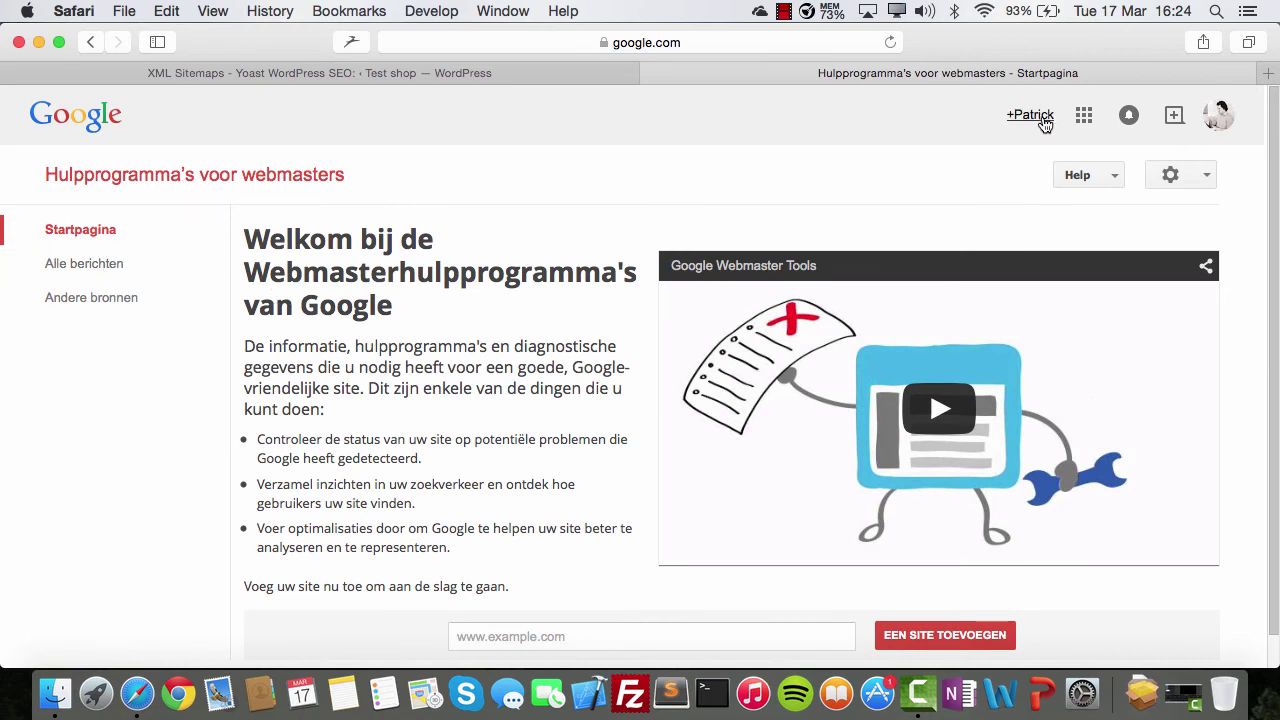
pyautogui.click(1208, 177)
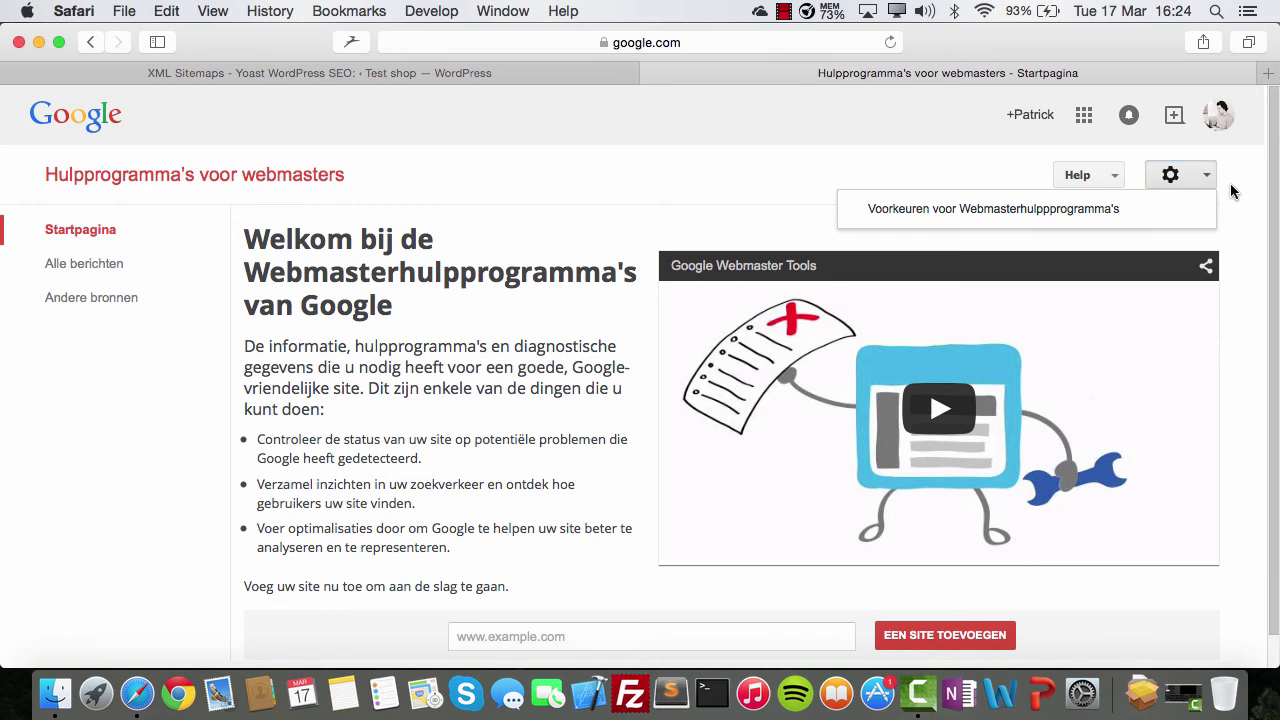
pyautogui.click(1247, 191)
pyautogui.click(1216, 116)
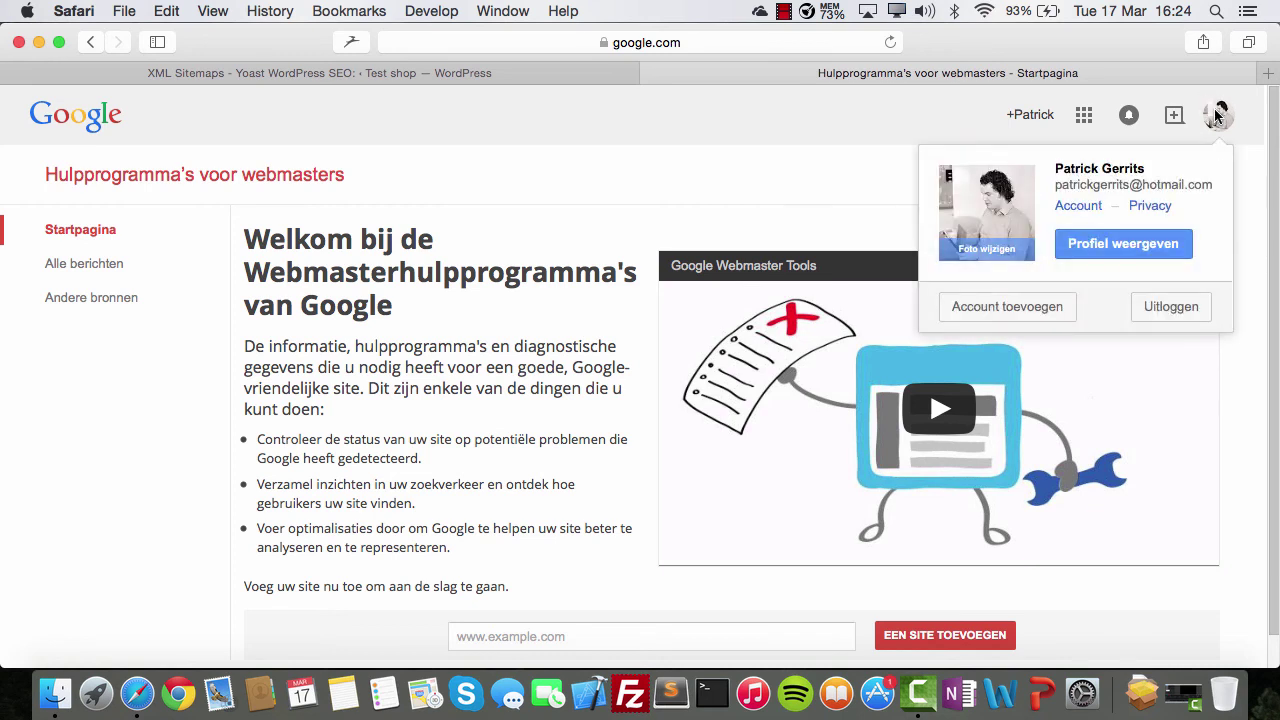
pyautogui.click(843, 168)
pyautogui.scroll(-1, 600, 260)
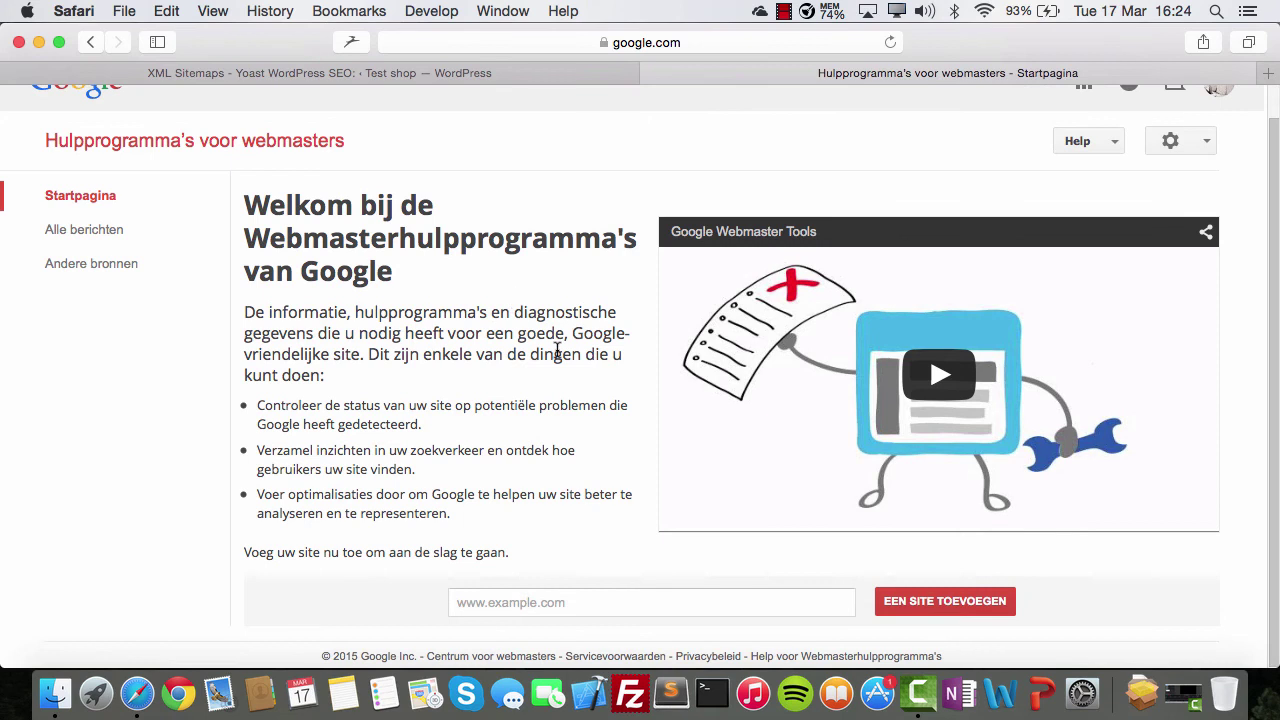
pyautogui.scroll(-1, 474, 326)
pyautogui.scroll(1, 474, 326)
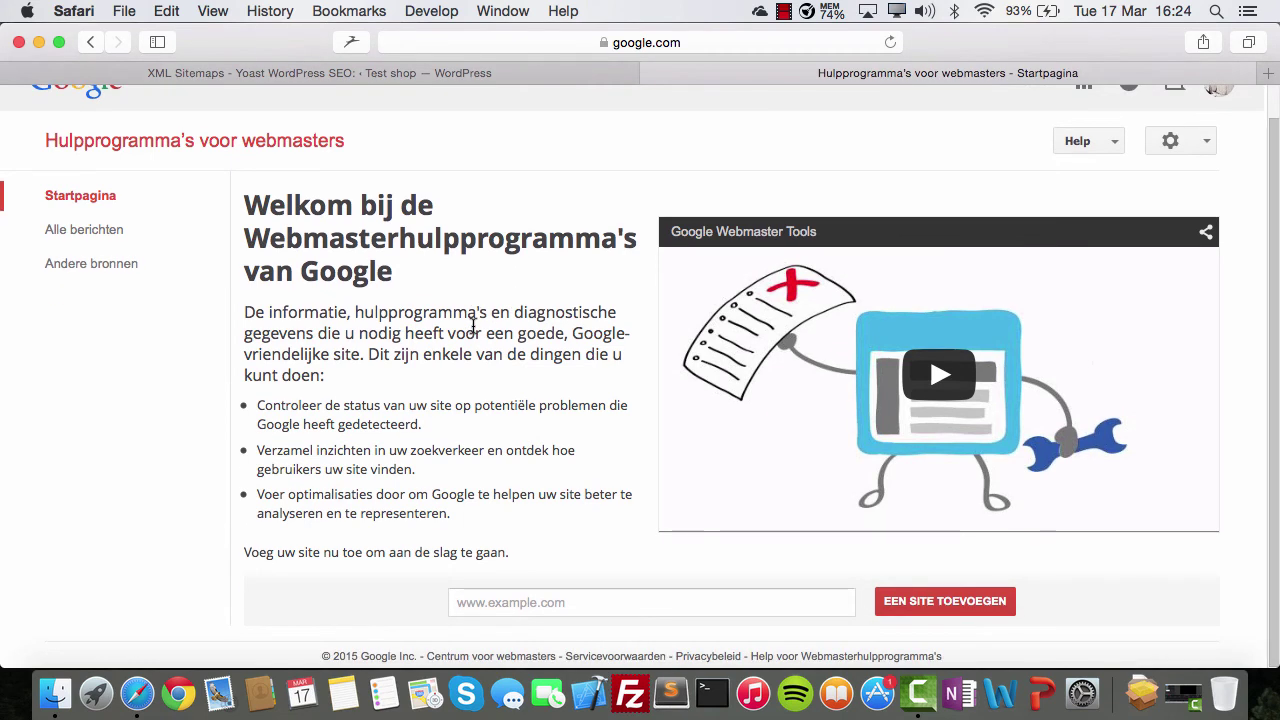
pyautogui.click(507, 606)
pyautogui.write('www.example.com')
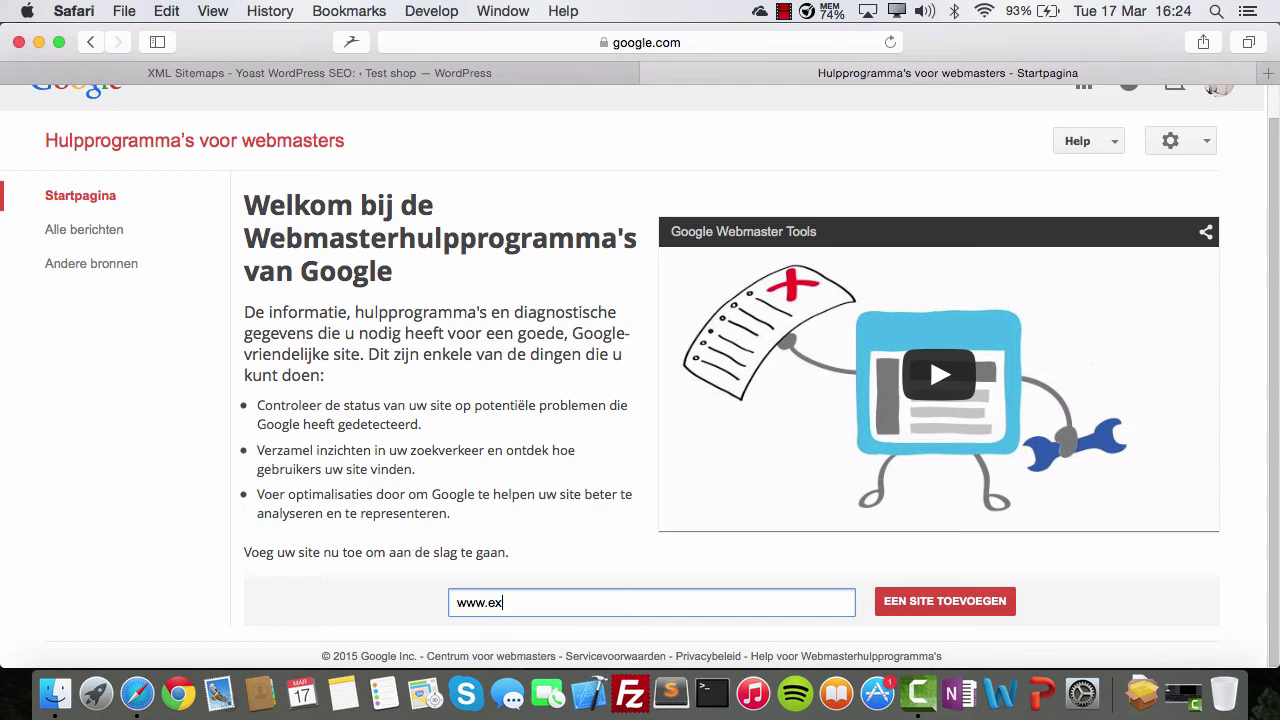
pyautogui.click(906, 602)
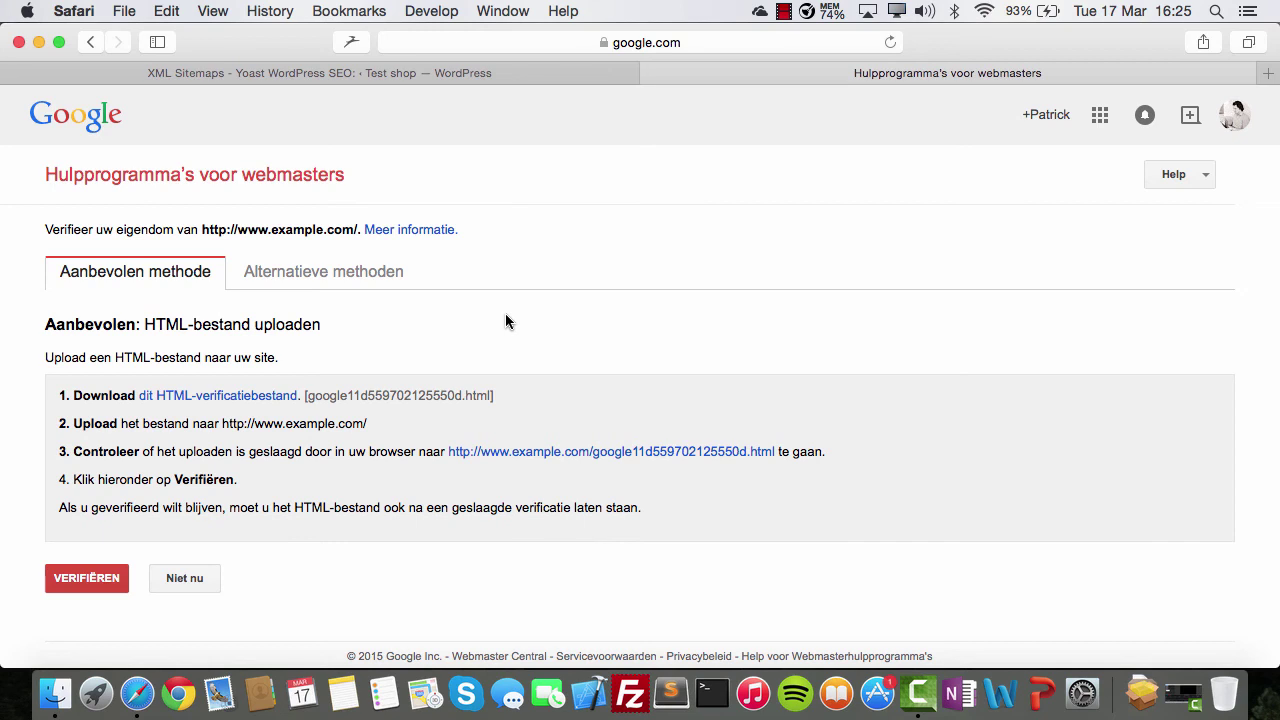
# Review the XML Sitemaps settings down to 1000 entries per page, then open SEO > Permalinks.
pyautogui.click(402, 76)
pyautogui.scroll(-2, 494, 450)
pyautogui.scroll(-8, 494, 453)
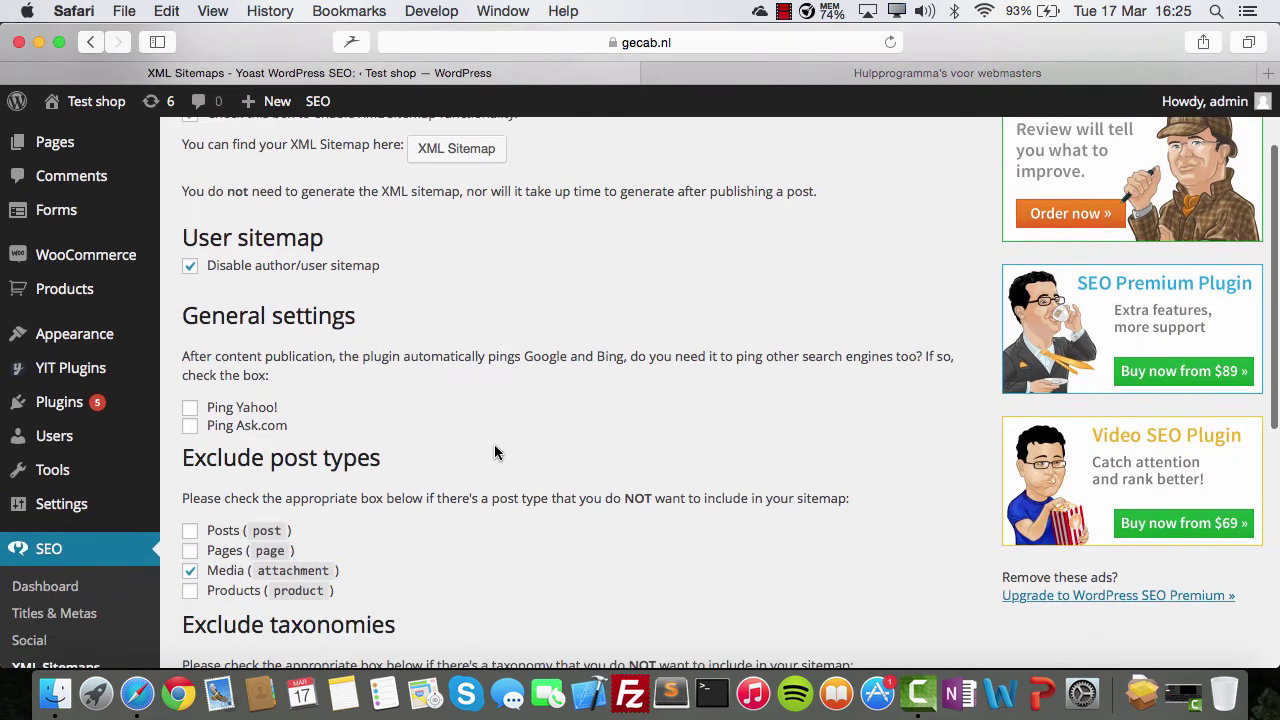
pyautogui.scroll(-1, 494, 452)
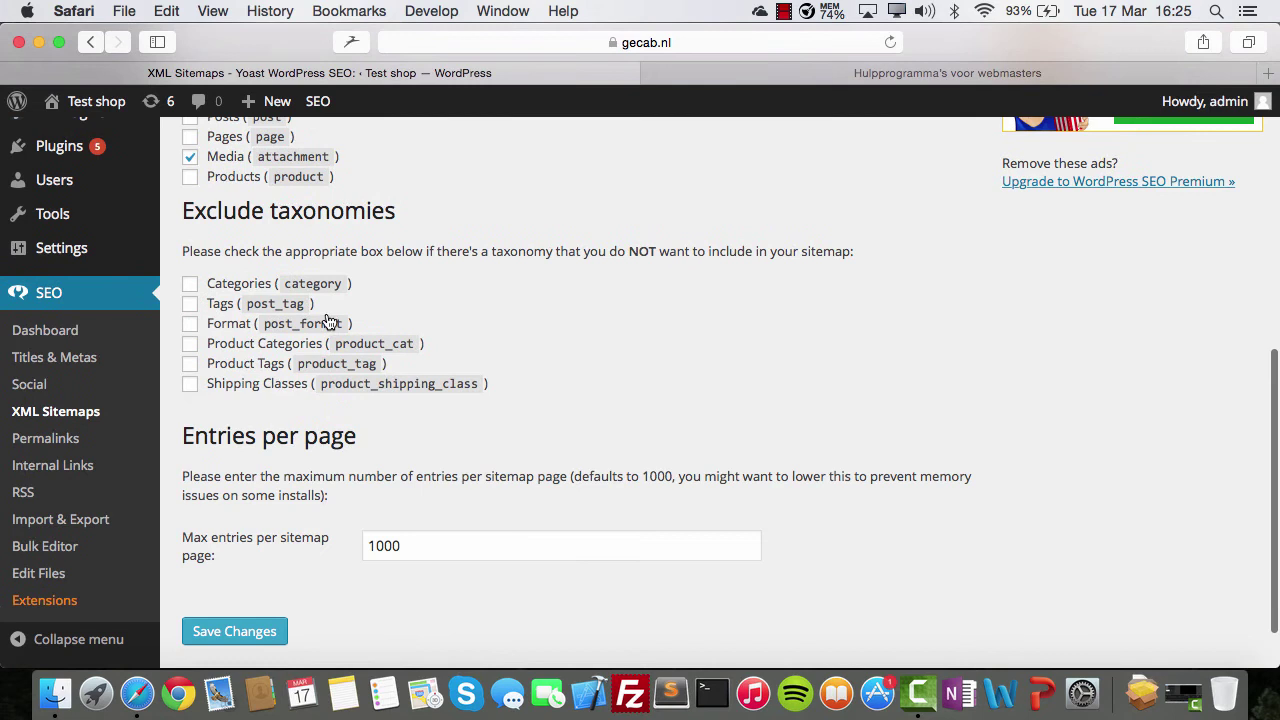
pyautogui.click(50, 440)
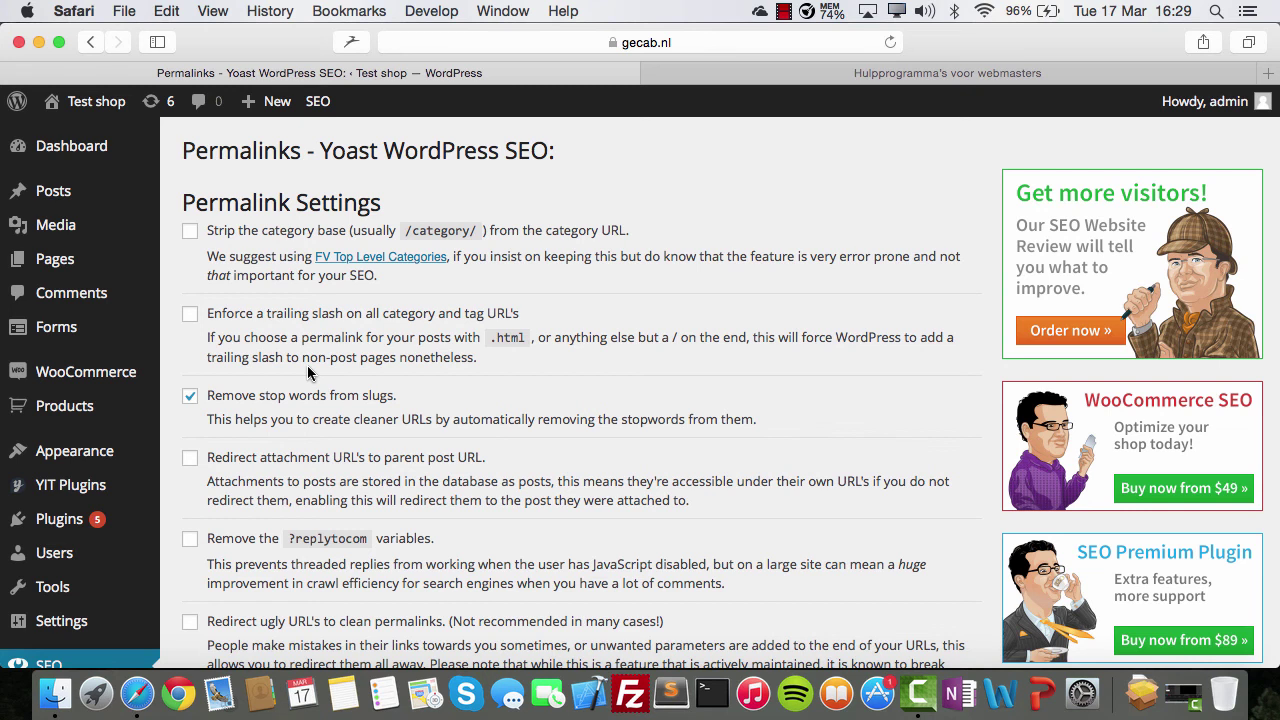
# In a new tab, go to Google and search for 'red dresses'.
pyautogui.press('super+t')
pyautogui.write('google.nl')
pyautogui.press('Return')
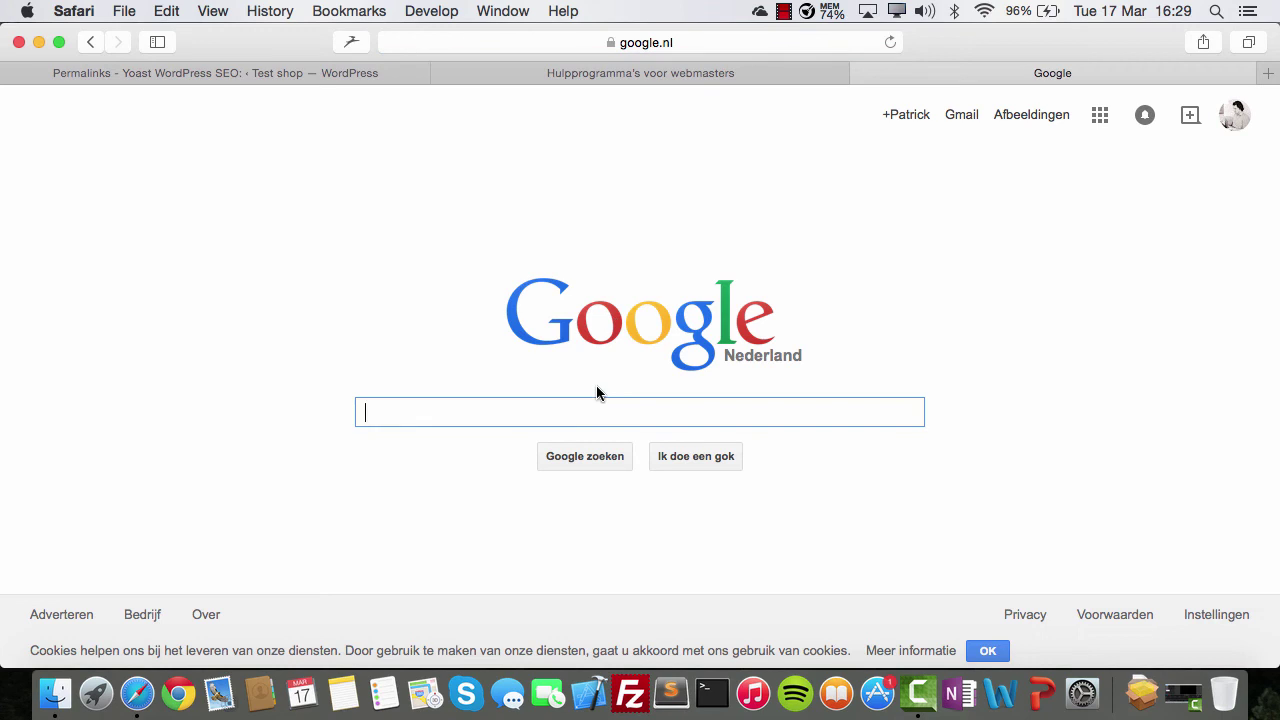
pyautogui.write('red dresses')
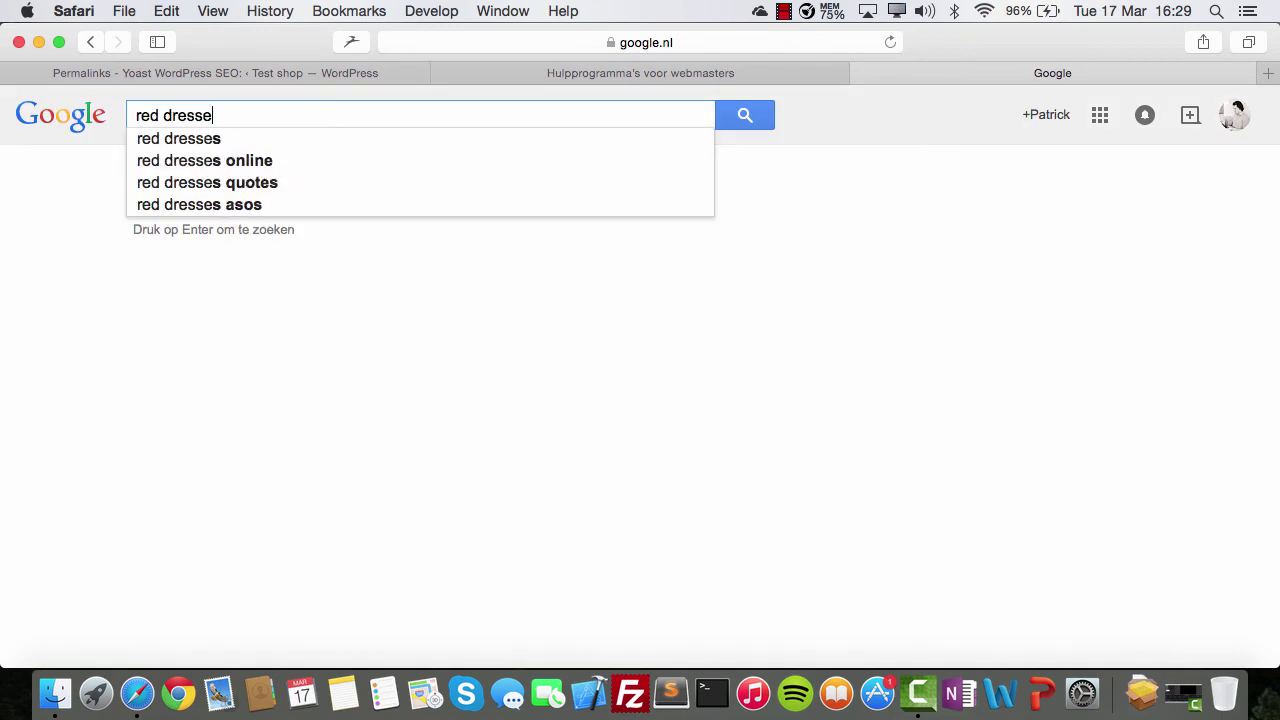
pyautogui.press('Return')
# Scroll the results and open boohoo's Bodycon Dresses result.
pyautogui.scroll(-5, 443, 394)
pyautogui.scroll(-2, 443, 398)
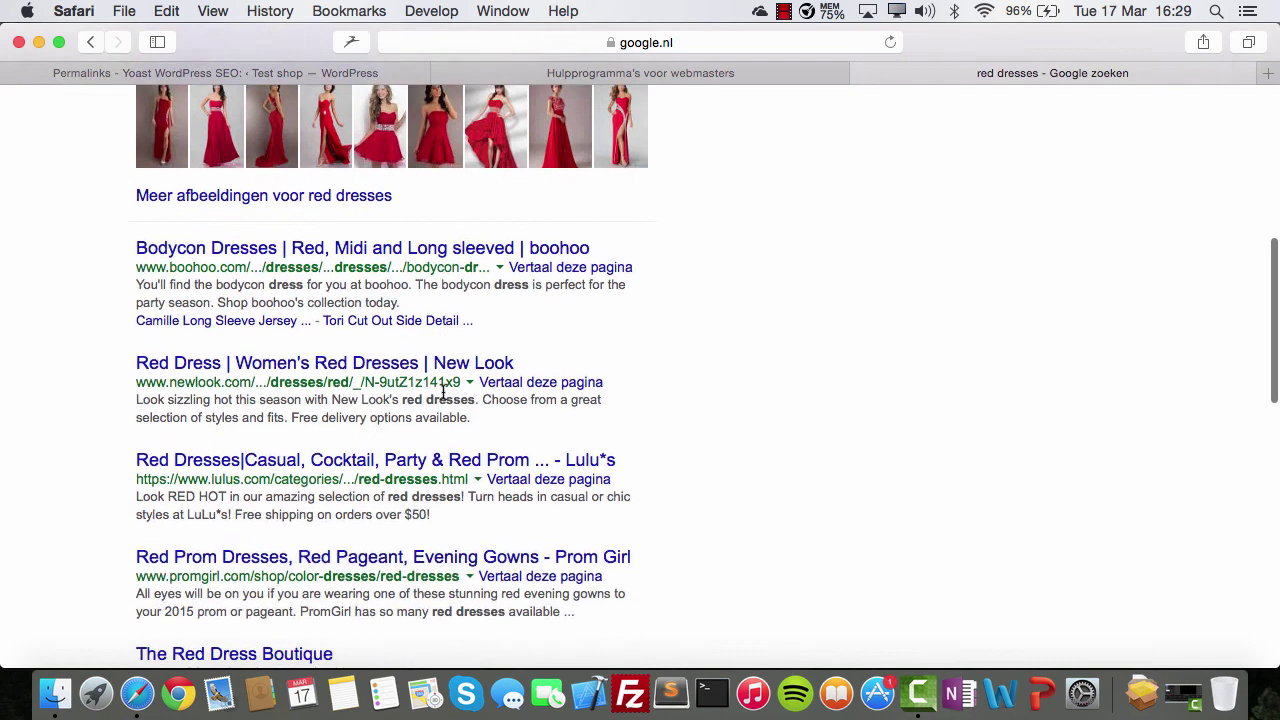
pyautogui.scroll(7, 443, 386)
pyautogui.scroll(-1, 386, 408)
pyautogui.scroll(-7, 417, 497)
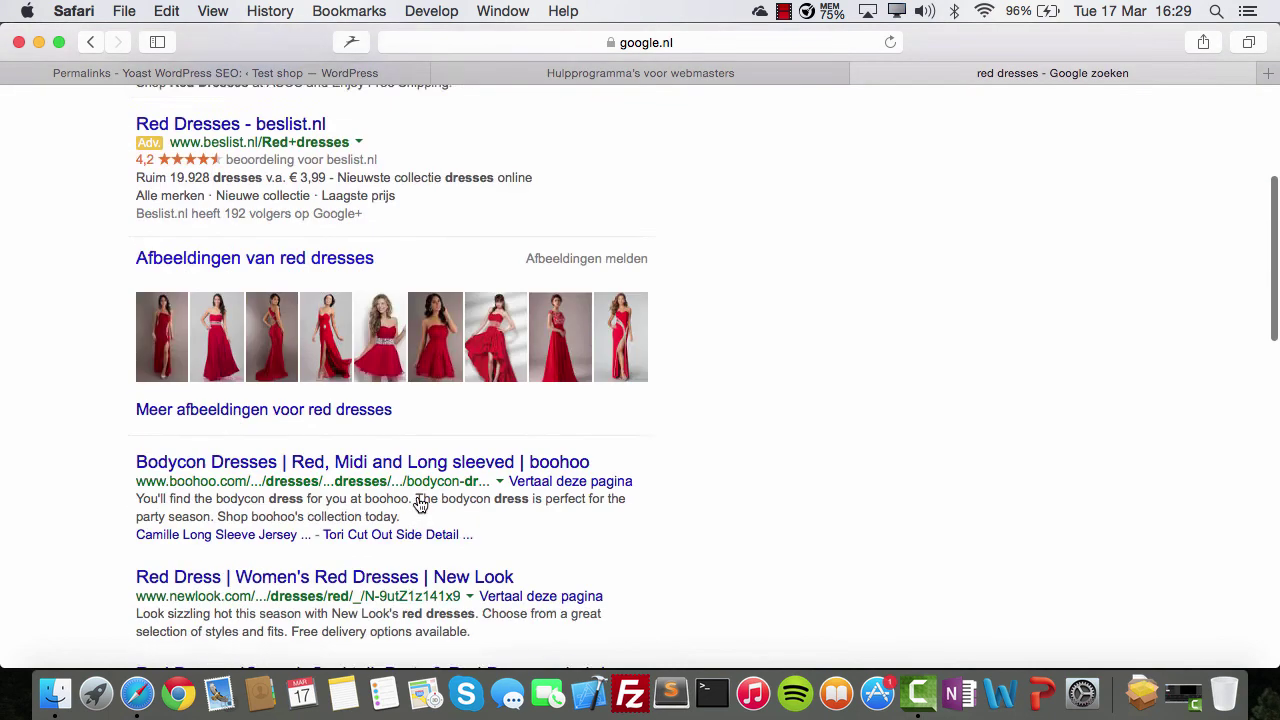
pyautogui.scroll(8, 331, 366)
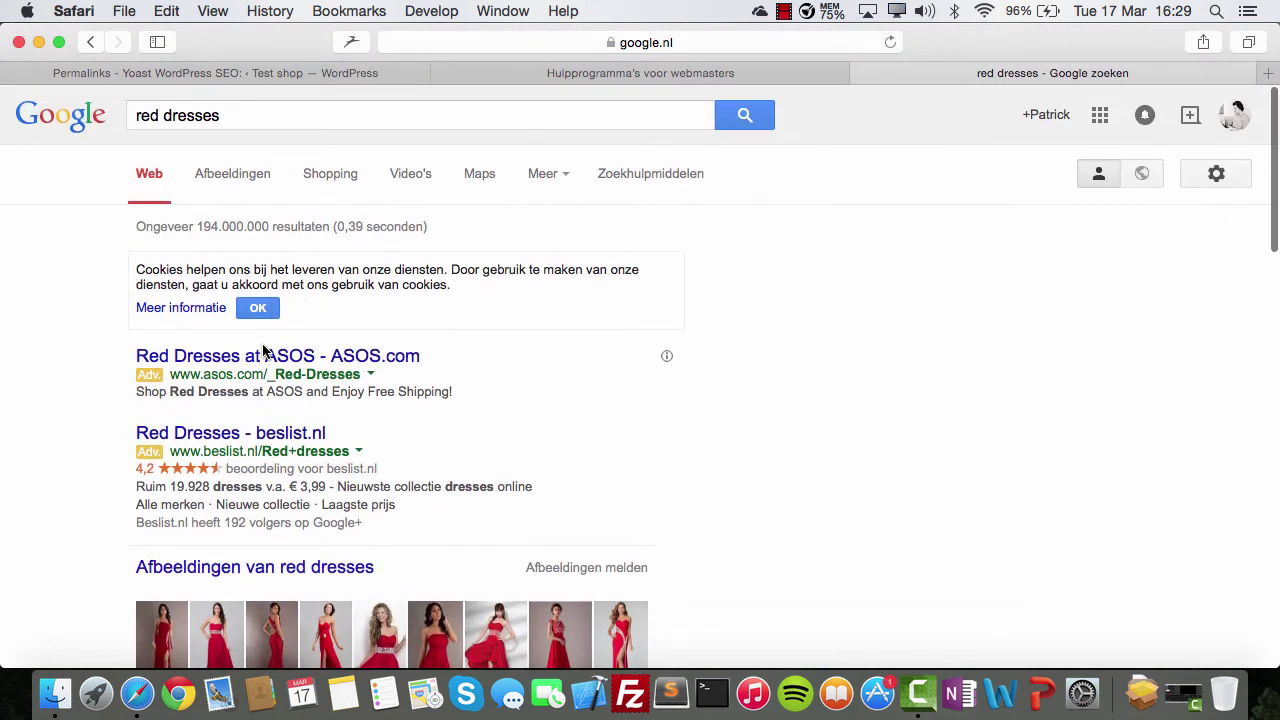
pyautogui.scroll(-4, 275, 490)
pyautogui.scroll(-3, 274, 489)
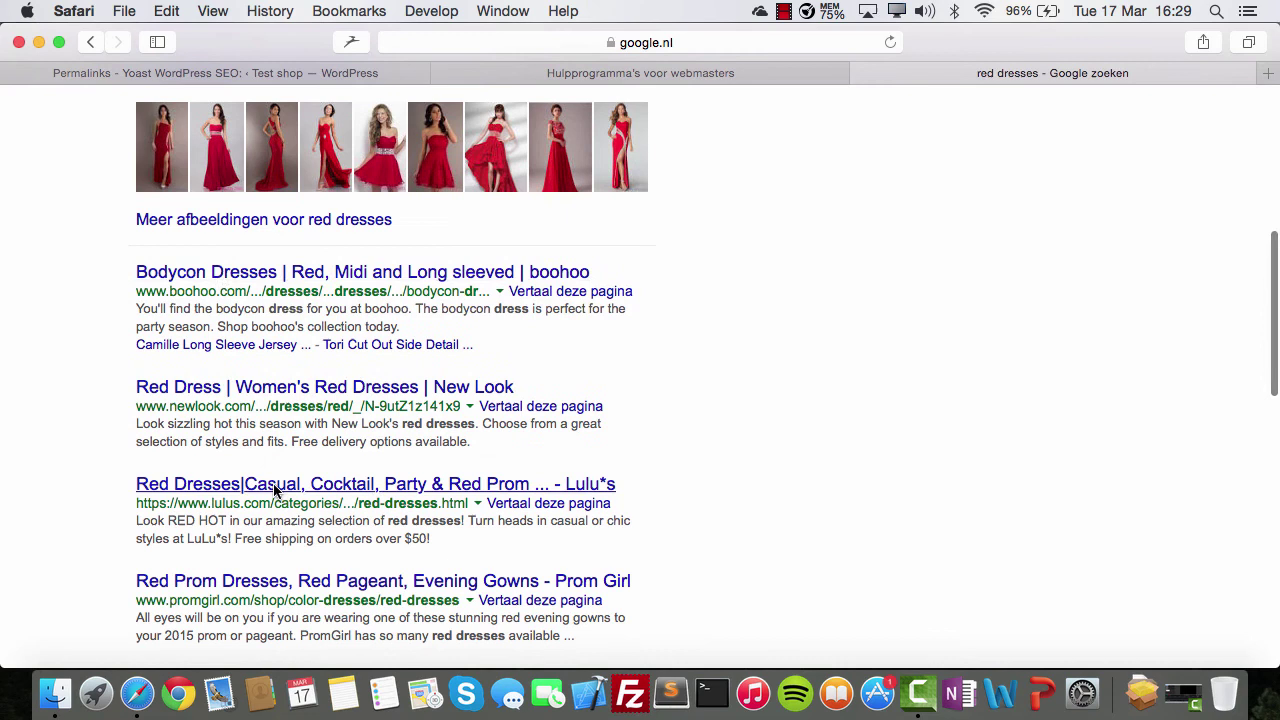
pyautogui.click(220, 268)
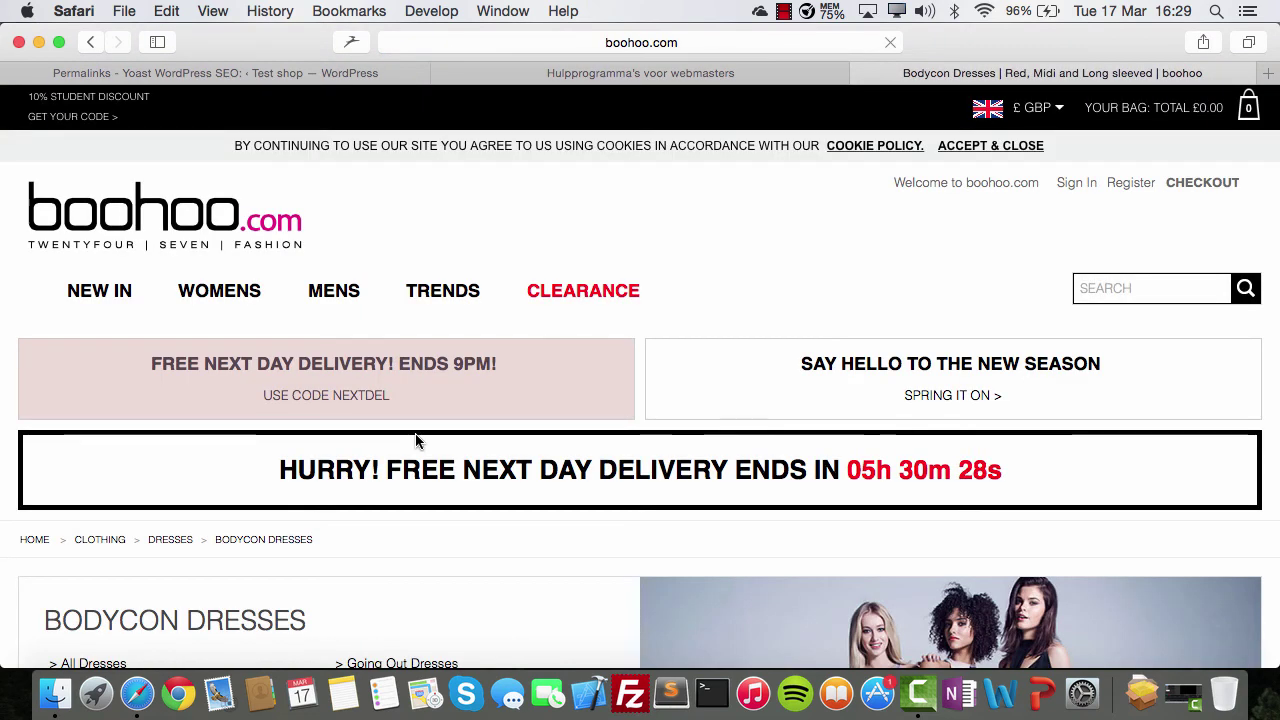
# Go back to the Google results for red dresses.
pyautogui.click(86, 41)
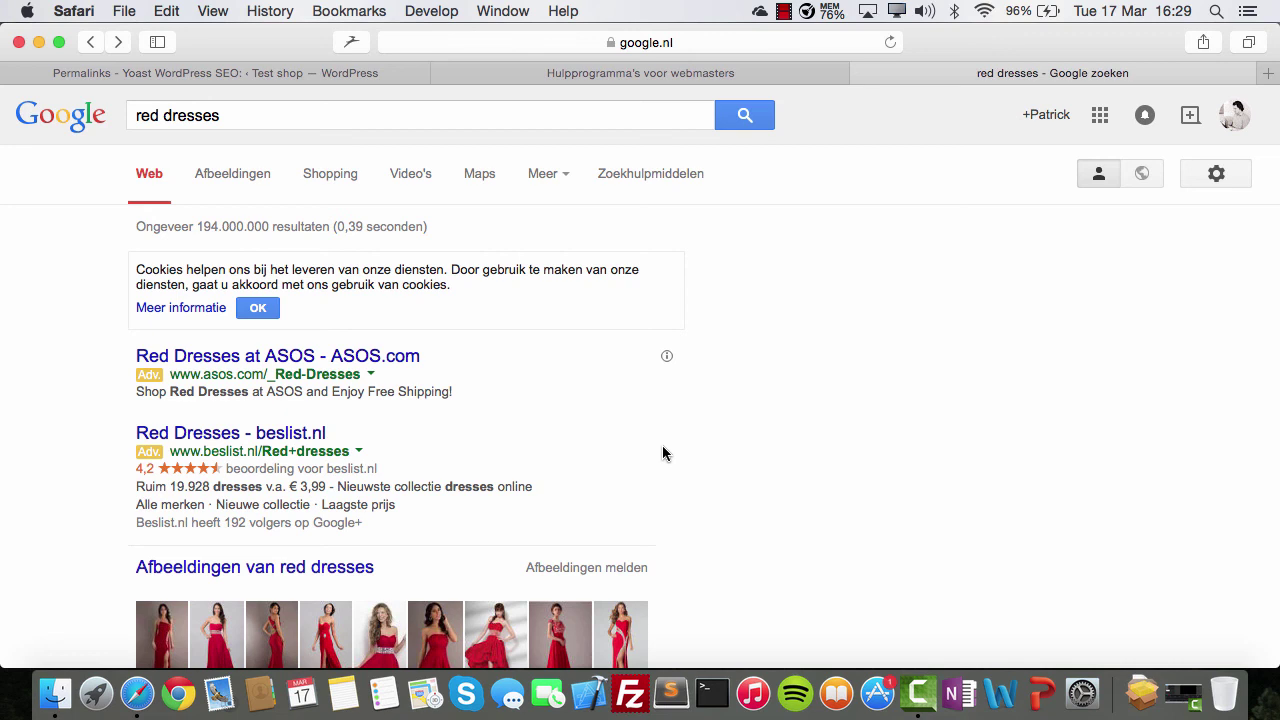
# Open the New Look red dresses result, dismiss its pop-up, and browse the EUR homepage.
pyautogui.scroll(-5, 662, 453)
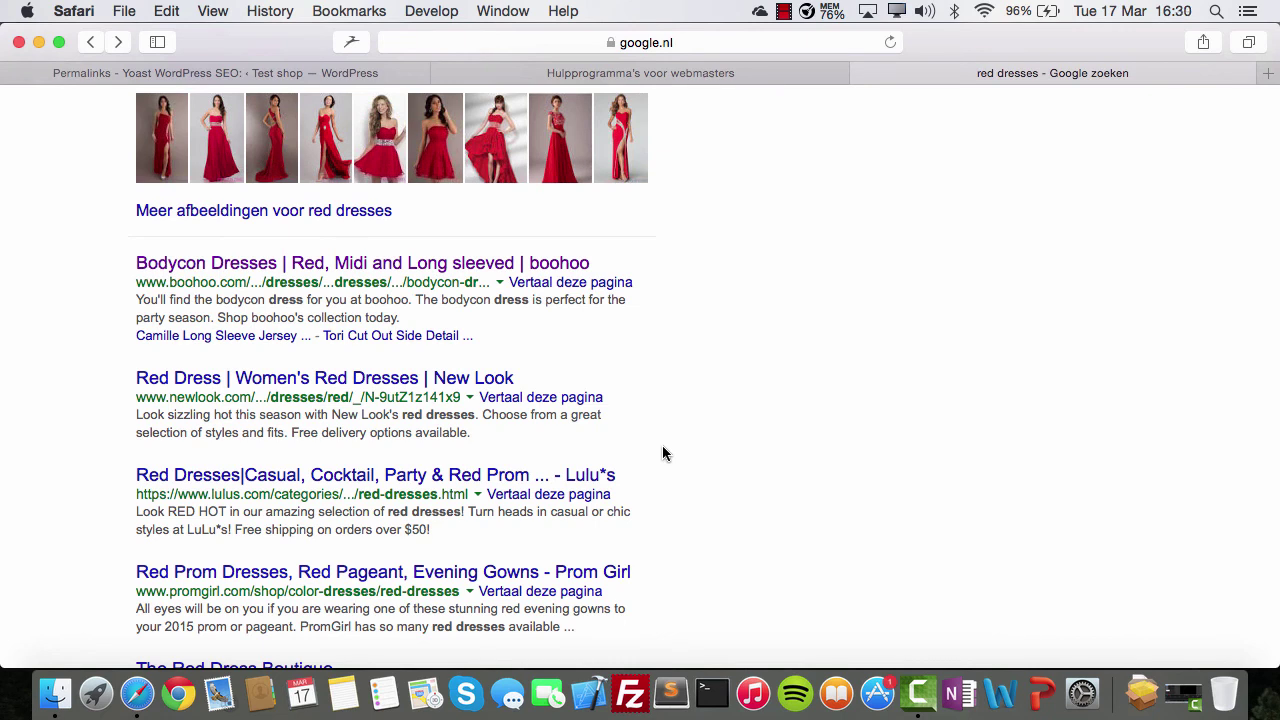
pyautogui.click(372, 382)
pyautogui.scroll(-5, 545, 433)
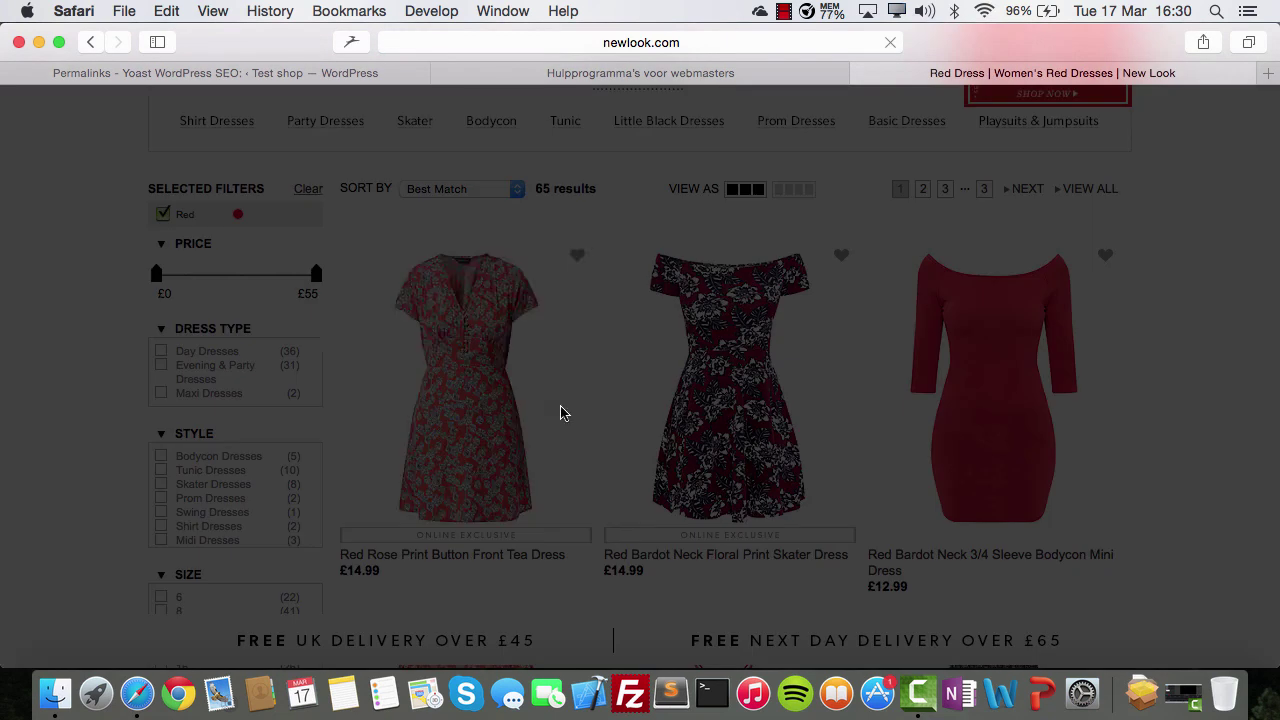
pyautogui.click(660, 190)
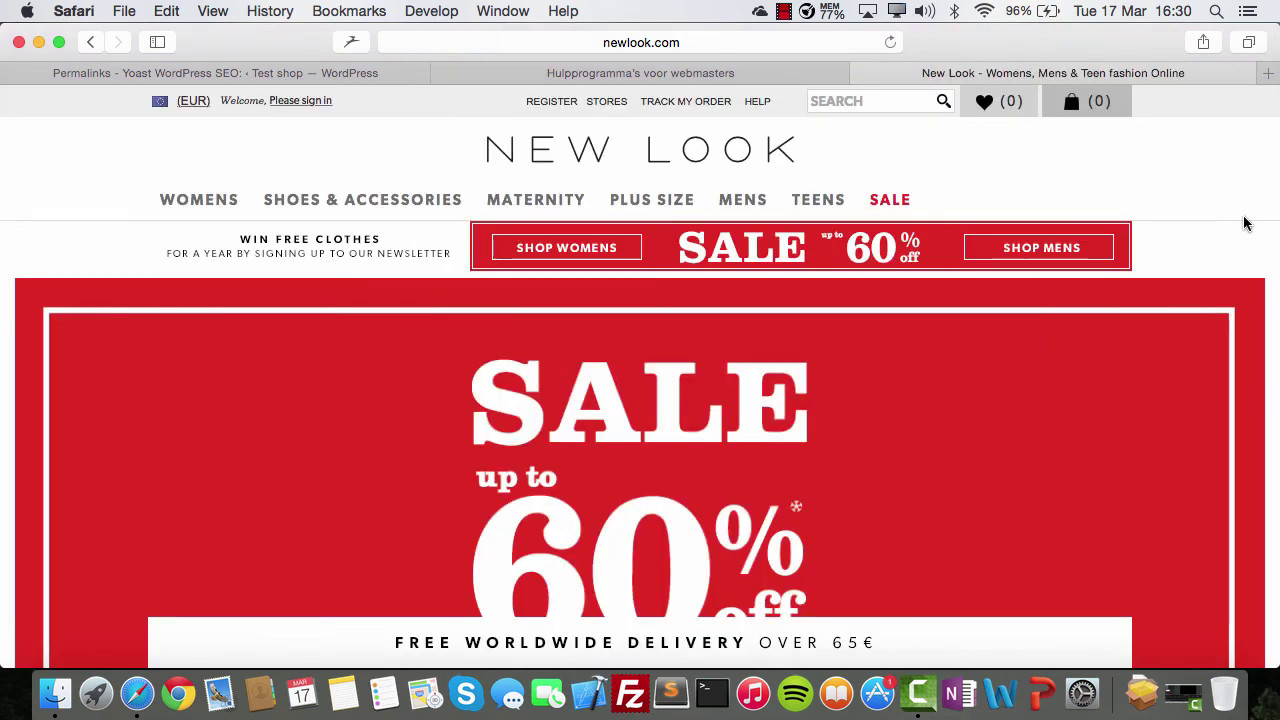
pyautogui.scroll(-10, 1246, 225)
pyautogui.scroll(-6, 1244, 224)
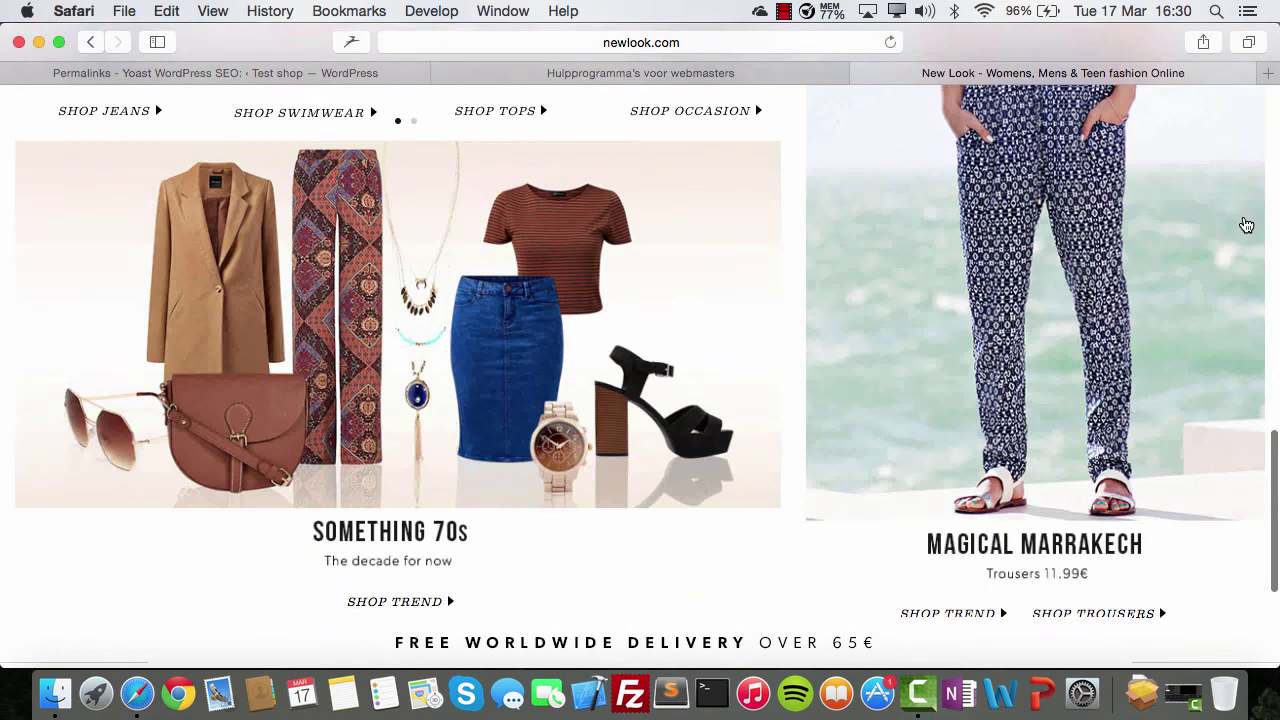
pyautogui.scroll(15, 1244, 224)
pyautogui.scroll(3, 1010, 207)
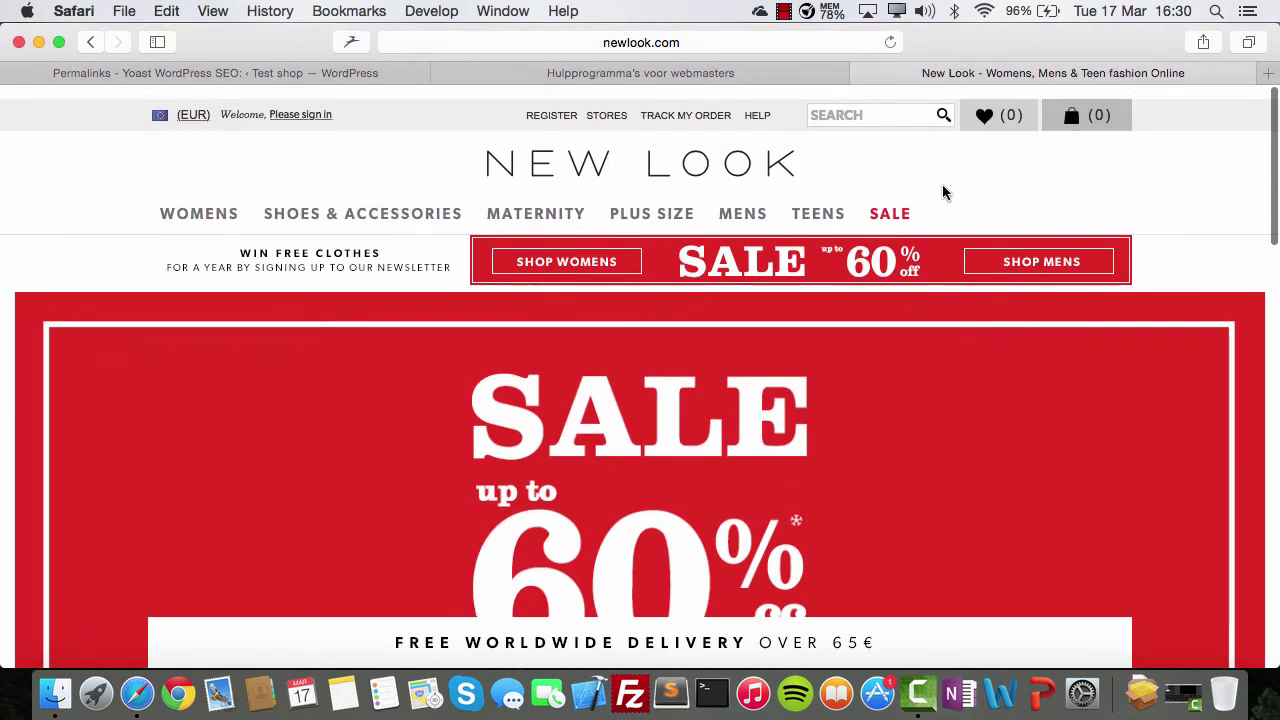